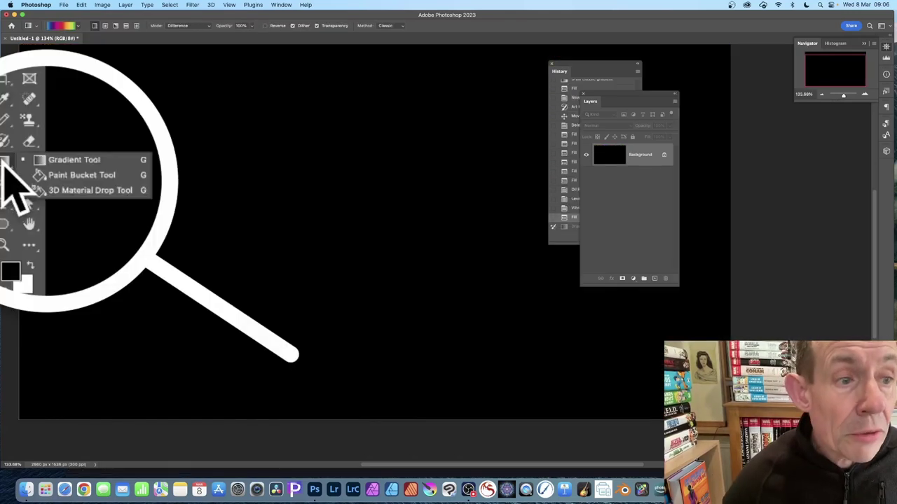
Step: Select the Gradient Tool and pick a rainbow gradient preset in Difference mode
{"action": "left_click", "coordinate": [94, 161]}
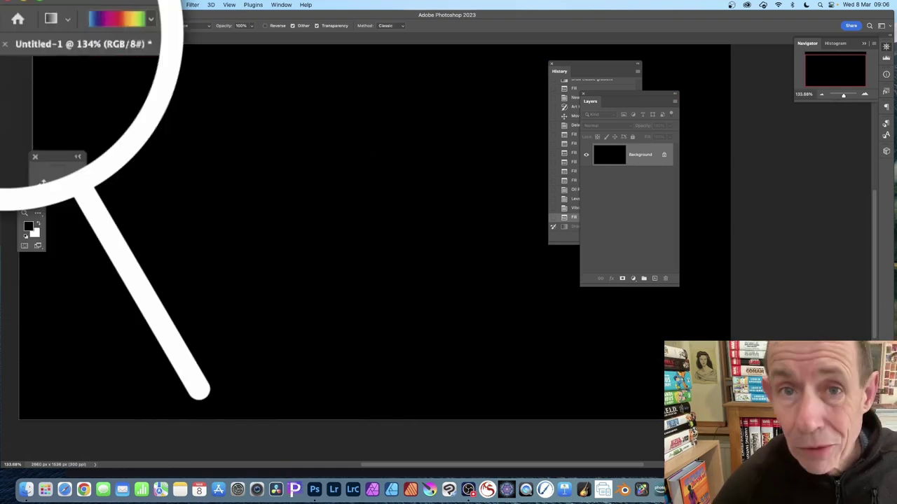
{"action": "left_click", "coordinate": [151, 19]}
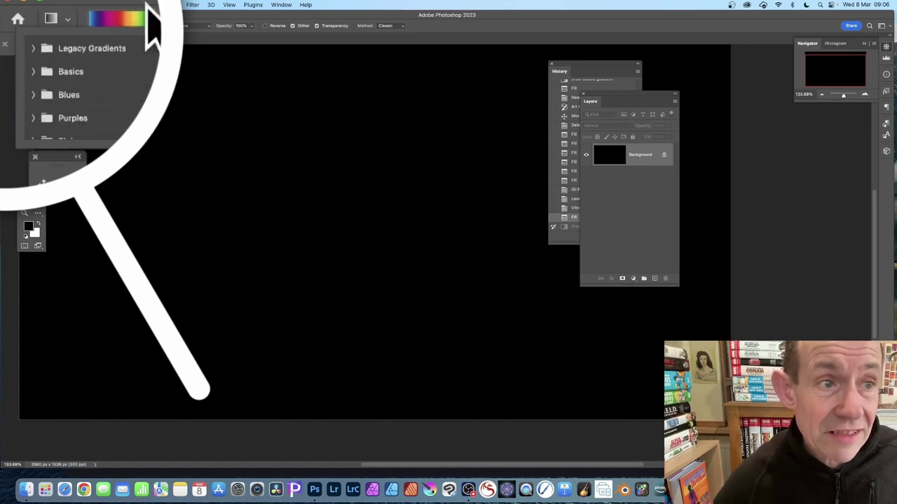
{"action": "left_click", "coordinate": [138, 29]}
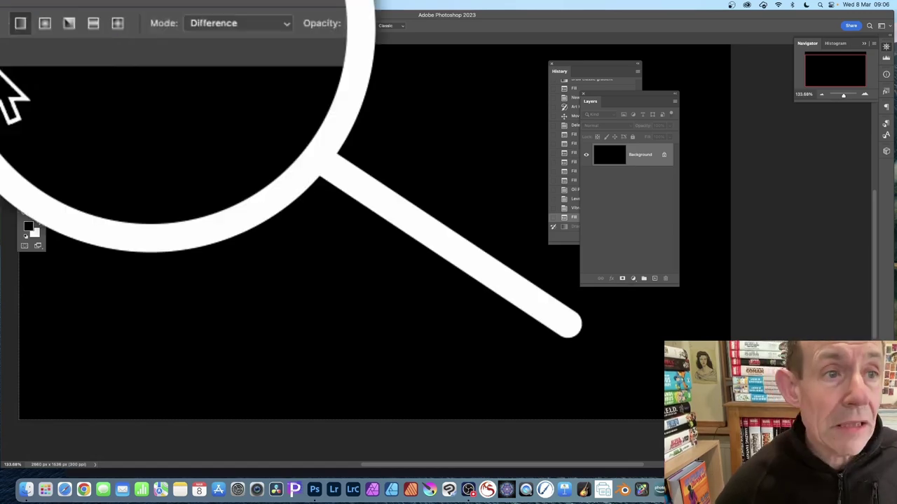
Step: Drag six crossing Difference-mode rainbow gradients over the canvas, then bring History forward
{"action": "left_click_drag", "start_coordinate": [173, 130], "coordinate": [509, 323]}
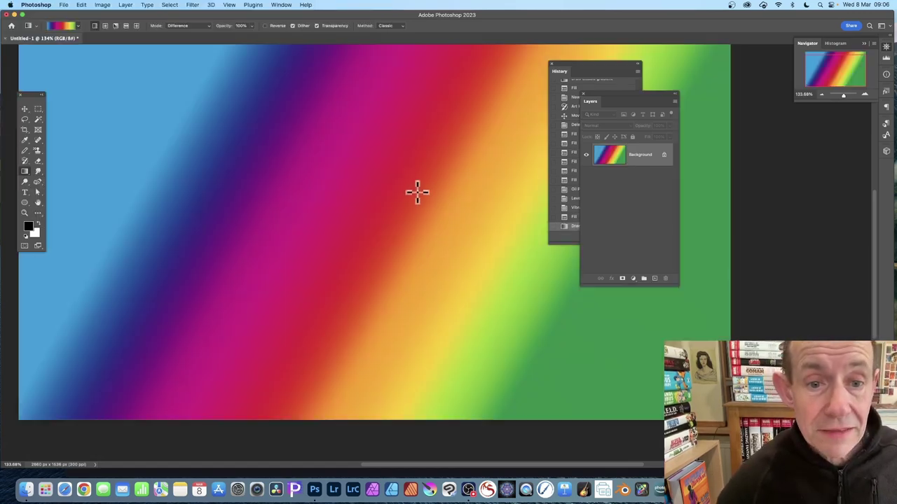
{"action": "left_click_drag", "start_coordinate": [405, 138], "coordinate": [259, 326]}
{"action": "left_click_drag", "start_coordinate": [368, 146], "coordinate": [329, 203]}
{"action": "mouse_move", "coordinate": [446, 106]}
{"action": "left_mouse_down"}
{"action": "mouse_move", "coordinate": [441, 212]}
{"action": "mouse_move", "coordinate": [406, 334]}
{"action": "left_mouse_up"}
{"action": "left_click_drag", "start_coordinate": [310, 136], "coordinate": [531, 217]}
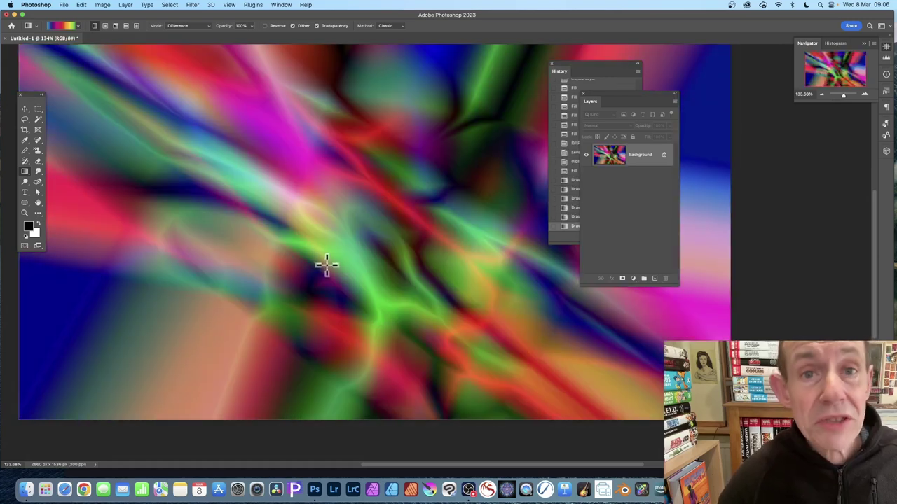
{"action": "left_click_drag", "start_coordinate": [298, 298], "coordinate": [400, 161]}
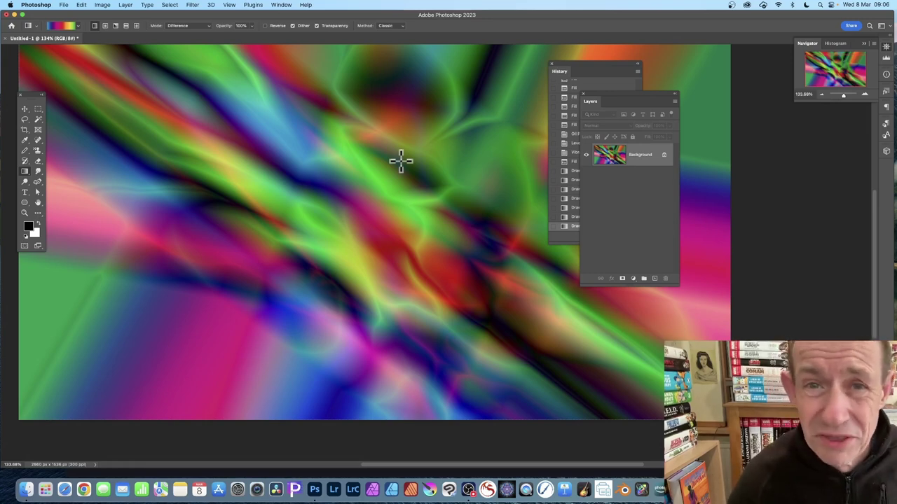
{"action": "left_click", "coordinate": [581, 64]}
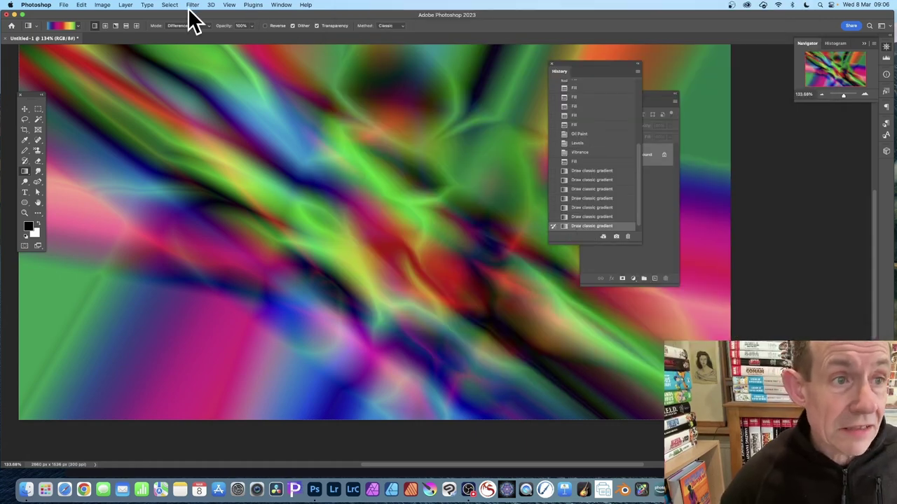
Step: Fill the canvas with black using Edit > Fill
{"action": "left_click", "coordinate": [81, 5]}
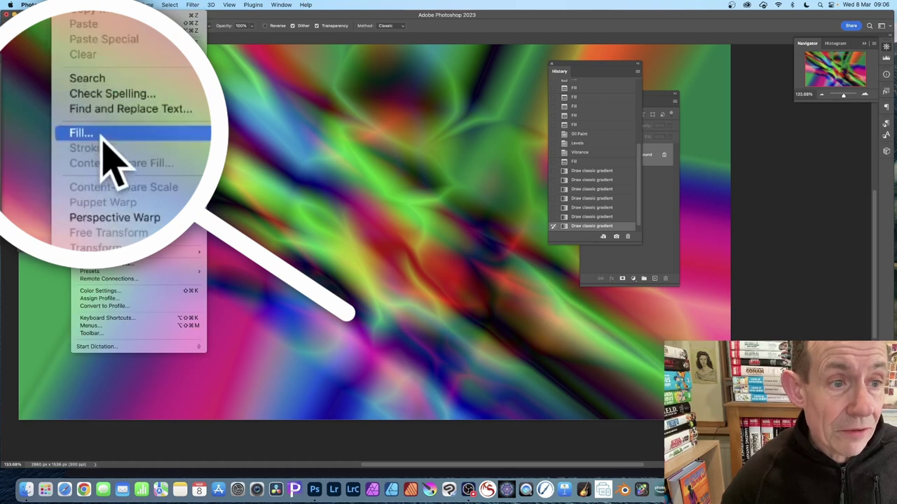
{"action": "left_click", "coordinate": [96, 141]}
{"action": "left_click", "coordinate": [362, 140]}
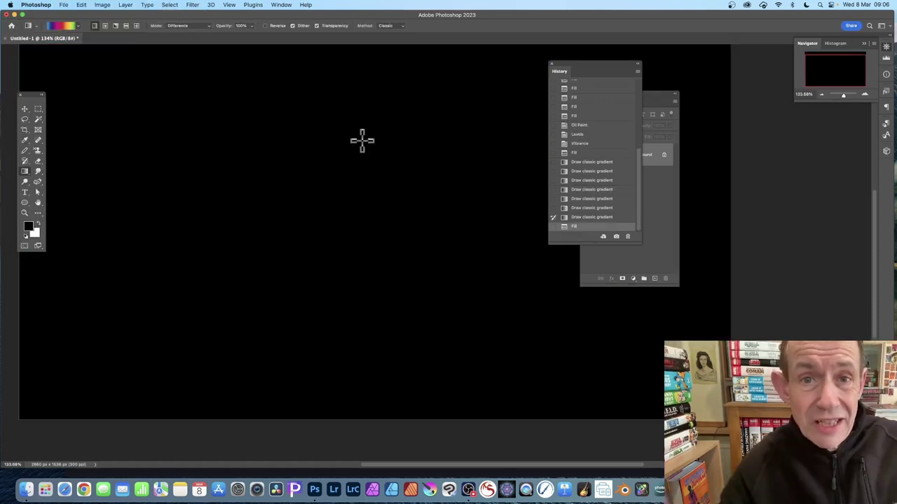
Step: Add a new empty Layer 1 via Layer > New > Layer
{"action": "left_click", "coordinate": [127, 5]}
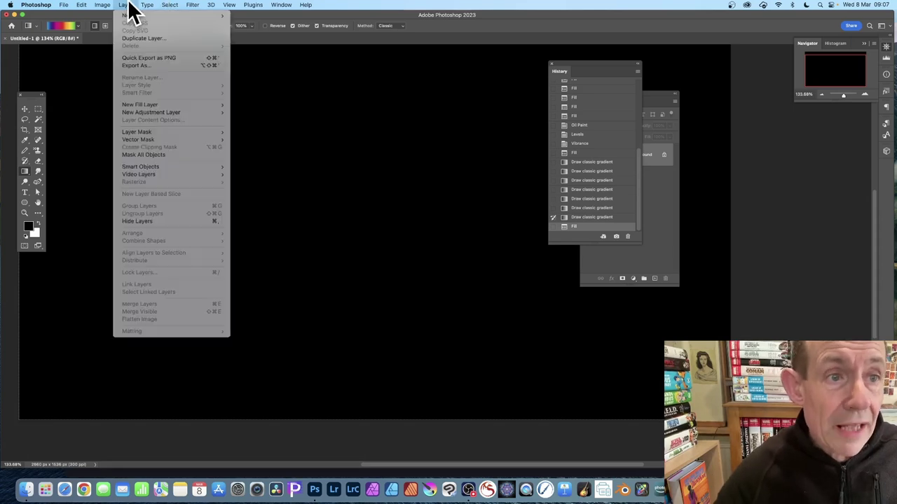
{"action": "mouse_move", "coordinate": [136, 15]}
{"action": "left_click", "coordinate": [278, 15]}
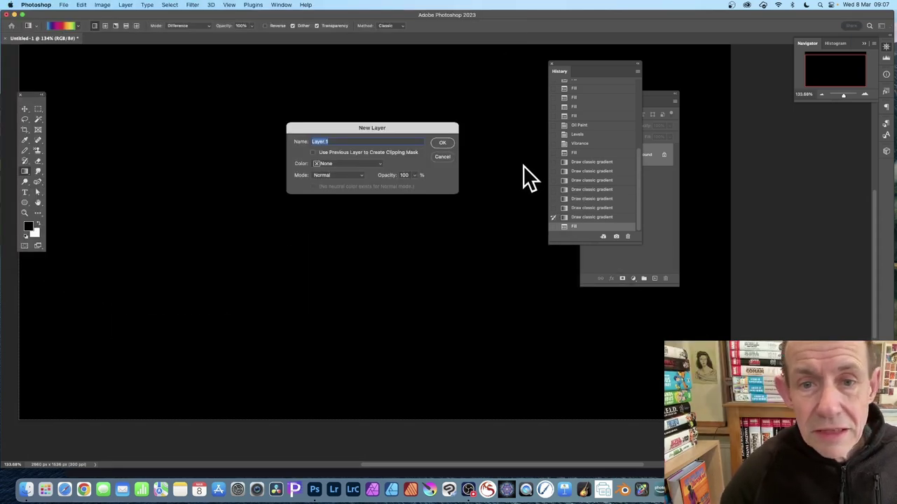
{"action": "left_click", "coordinate": [440, 144]}
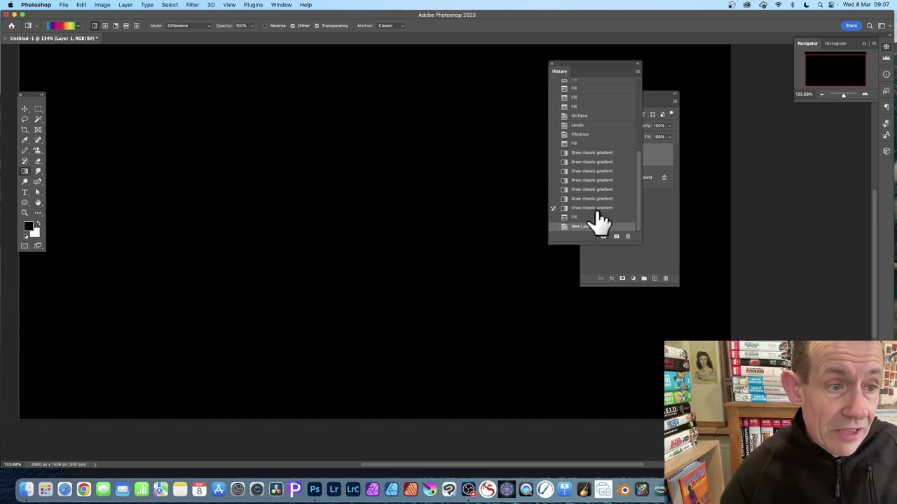
Step: With the Art History Brush, paint two multicoloured diagonal strokes across the canvas centre
{"action": "left_click", "coordinate": [25, 161]}
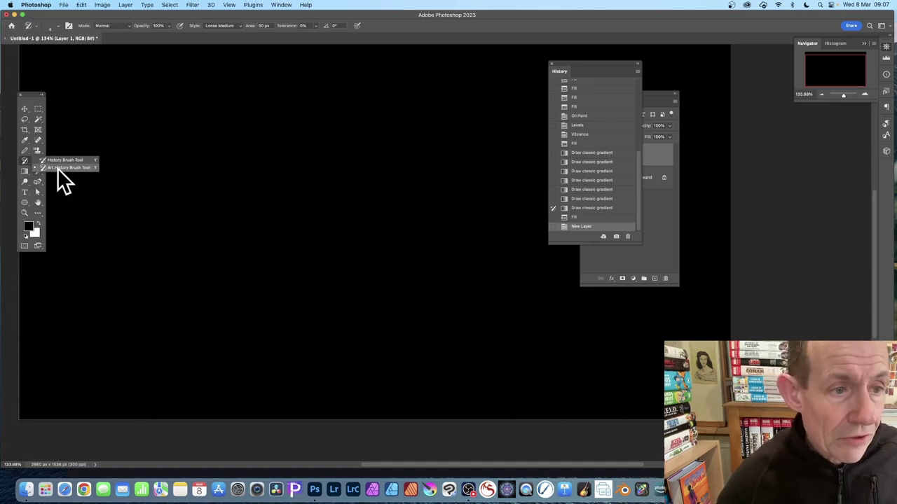
{"action": "left_click", "coordinate": [66, 169]}
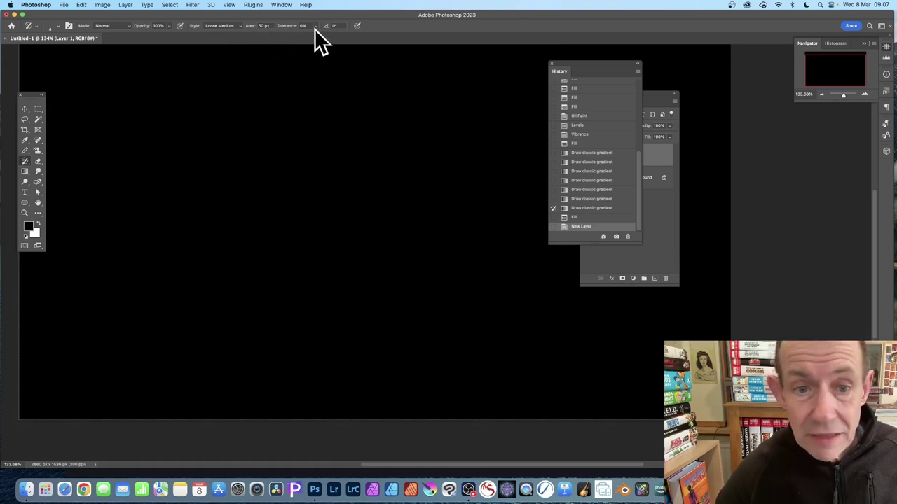
{"action": "mouse_move", "coordinate": [472, 262]}
{"action": "left_mouse_down"}
{"action": "mouse_move", "coordinate": [316, 206]}
{"action": "mouse_move", "coordinate": [350, 211]}
{"action": "left_mouse_up"}
{"action": "mouse_move", "coordinate": [350, 166]}
{"action": "left_mouse_down"}
{"action": "mouse_move", "coordinate": [383, 150]}
{"action": "mouse_move", "coordinate": [511, 210]}
{"action": "mouse_move", "coordinate": [370, 188]}
{"action": "mouse_move", "coordinate": [300, 190]}
{"action": "mouse_move", "coordinate": [296, 178]}
{"action": "mouse_move", "coordinate": [432, 203]}
{"action": "mouse_move", "coordinate": [316, 223]}
{"action": "mouse_move", "coordinate": [319, 230]}
{"action": "mouse_move", "coordinate": [388, 214]}
{"action": "mouse_move", "coordinate": [398, 221]}
{"action": "mouse_move", "coordinate": [355, 207]}
{"action": "mouse_move", "coordinate": [402, 235]}
{"action": "mouse_move", "coordinate": [329, 209]}
{"action": "mouse_move", "coordinate": [383, 196]}
{"action": "mouse_move", "coordinate": [329, 186]}
{"action": "mouse_move", "coordinate": [371, 226]}
{"action": "left_mouse_up"}
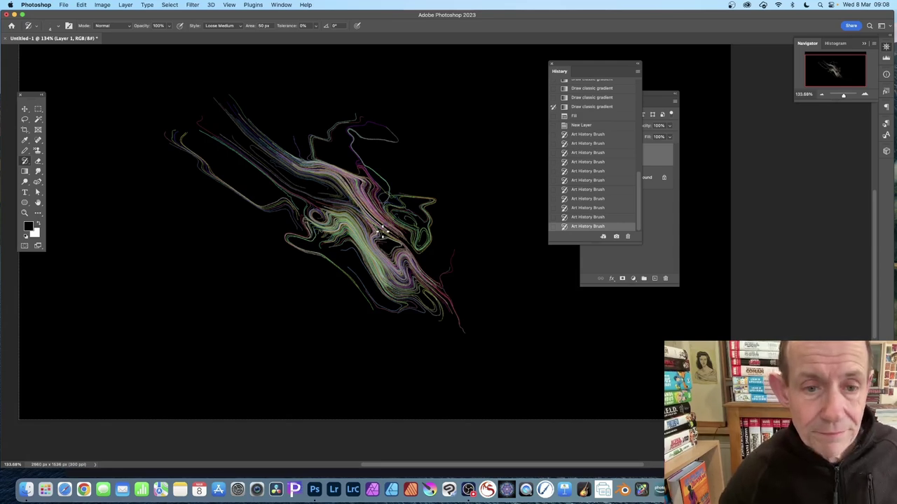
Step: Marquee-select a rectangle around the strokes, then unlock and delete the Background layer
{"action": "left_click", "coordinate": [38, 108]}
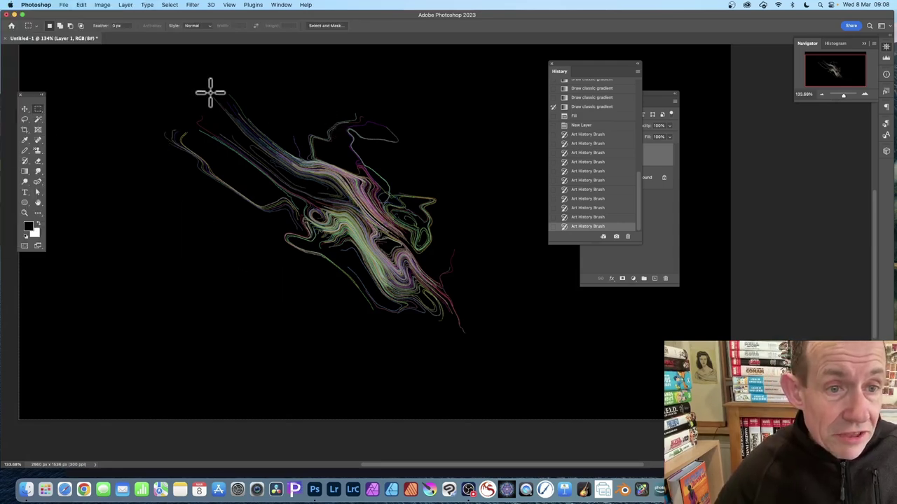
{"action": "left_click_drag", "start_coordinate": [156, 82], "coordinate": [506, 350]}
{"action": "left_click", "coordinate": [662, 228]}
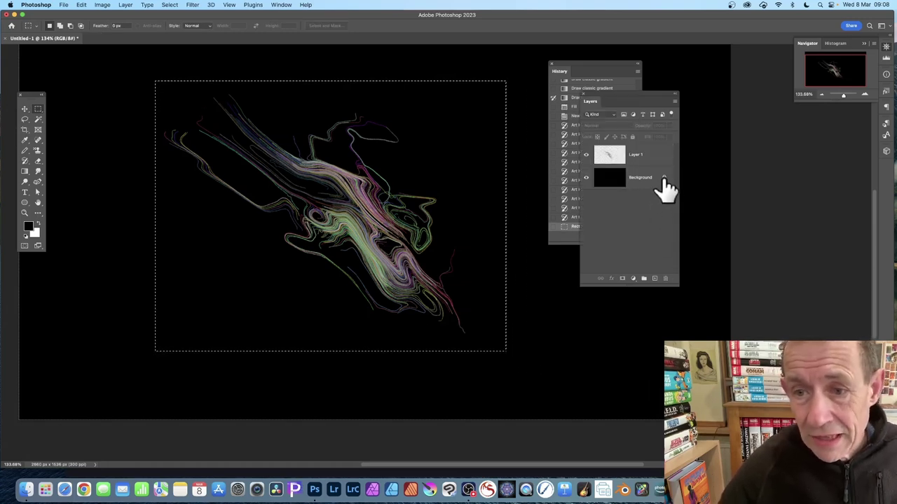
{"action": "left_click", "coordinate": [664, 178]}
{"action": "key", "text": "BackSpace"}
{"action": "left_click", "coordinate": [455, 165]}
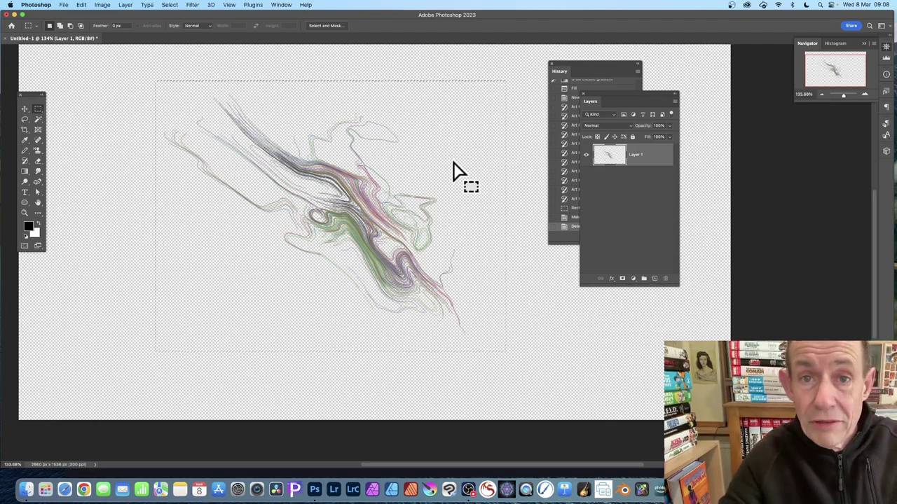
Step: Save the selected strokes as a new pattern with Edit > Define Pattern
{"action": "left_click", "coordinate": [81, 5]}
{"action": "left_click", "coordinate": [99, 230]}
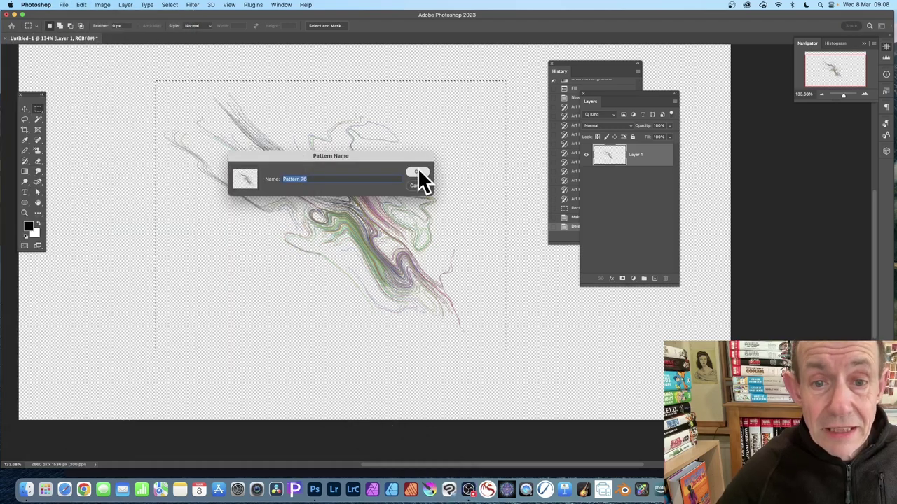
{"action": "left_click", "coordinate": [417, 178]}
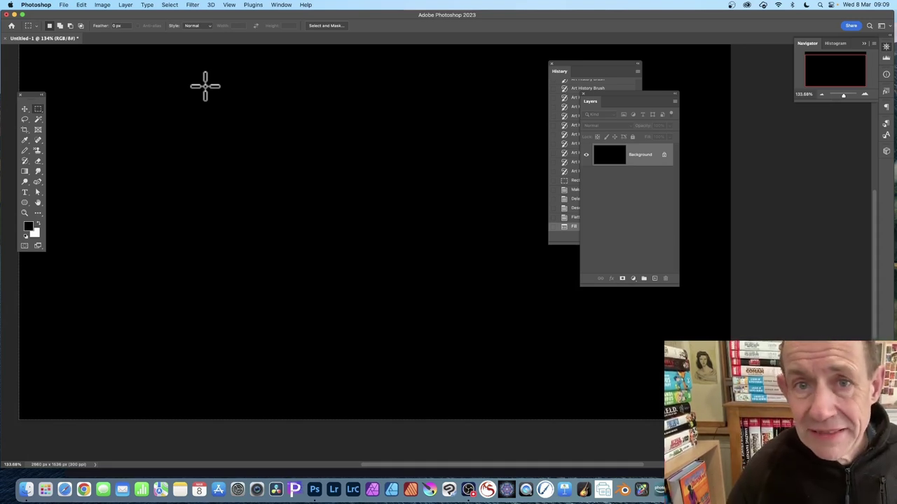
Step: Set Edit > Fill to the pale brush-stroke custom pattern with the Random Fill script
{"action": "left_click", "coordinate": [81, 5]}
{"action": "left_click", "coordinate": [98, 164]}
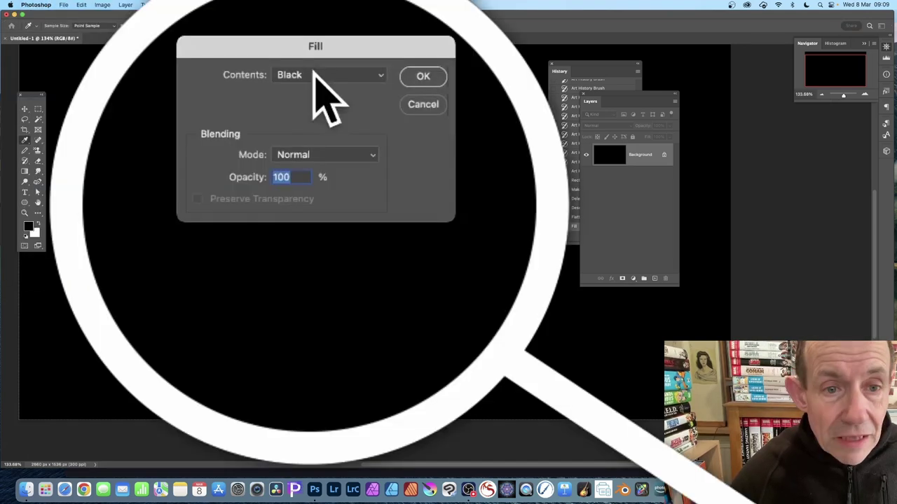
{"action": "left_click", "coordinate": [314, 73]}
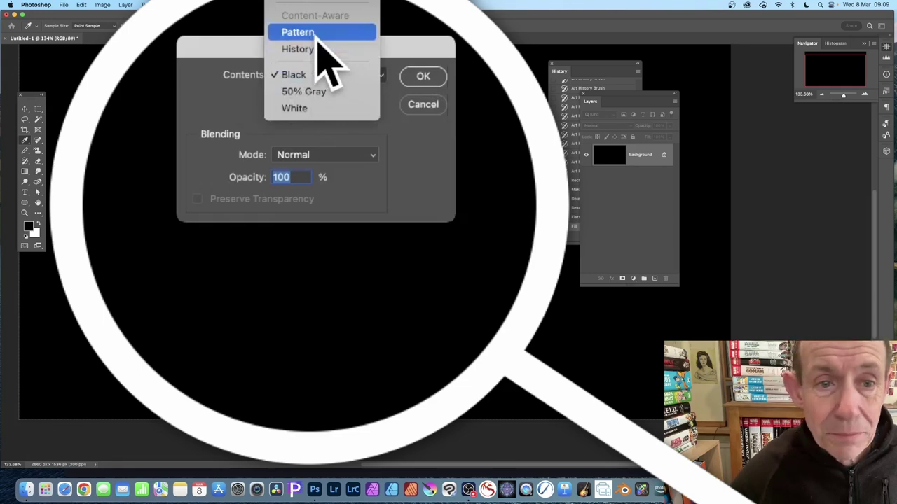
{"action": "left_click", "coordinate": [297, 32]}
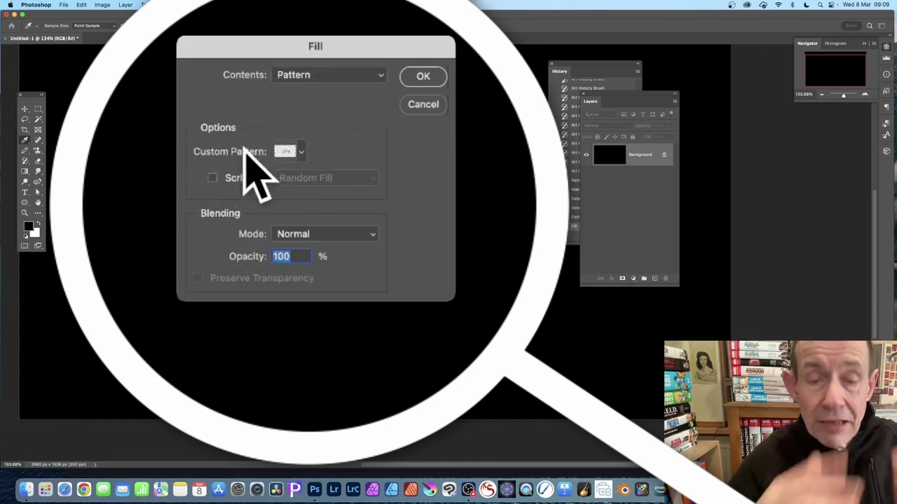
{"action": "left_click", "coordinate": [301, 151]}
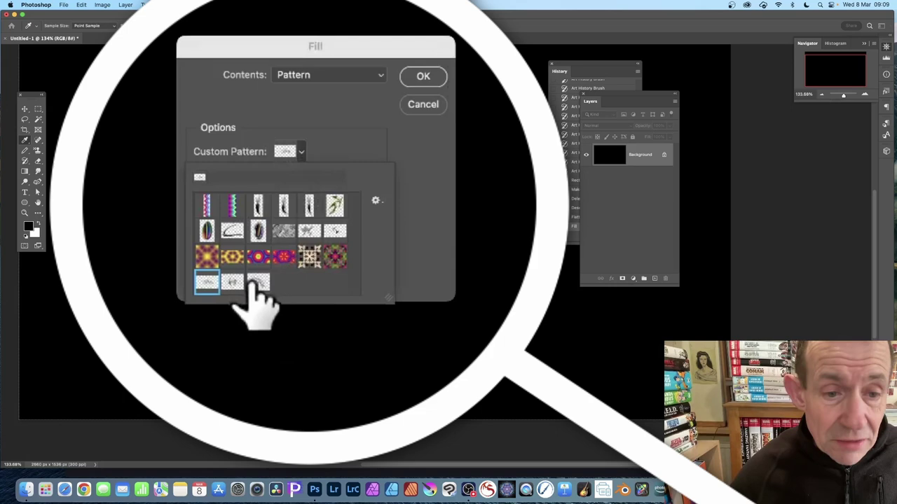
{"action": "left_click", "coordinate": [258, 282]}
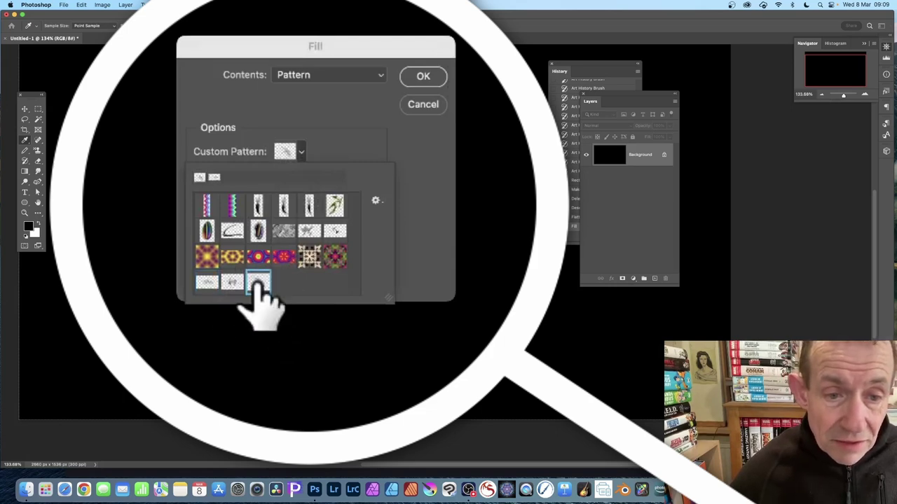
{"action": "left_click", "coordinate": [405, 214]}
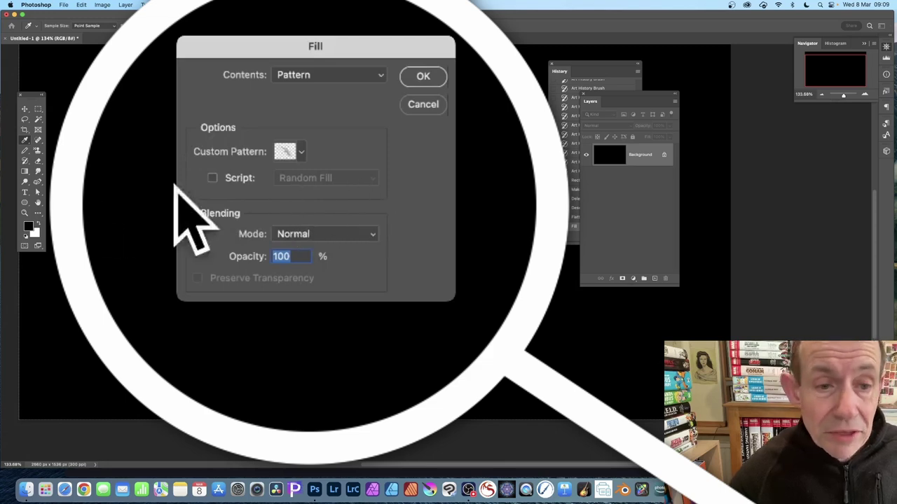
{"action": "left_click", "coordinate": [212, 180]}
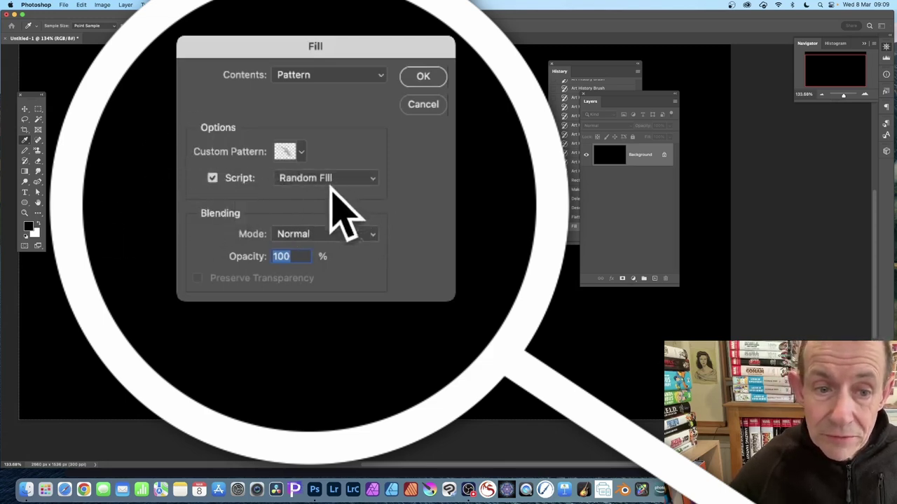
{"action": "left_click", "coordinate": [424, 77]}
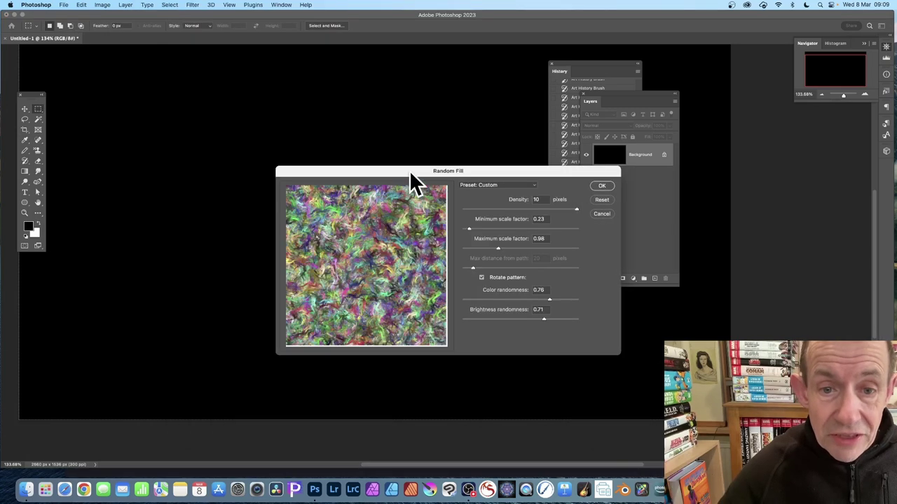
Step: Run Random Fill with maximum scale factor 0.76 and colour randomness 0.88
{"action": "left_click_drag", "start_coordinate": [409, 170], "coordinate": [281, 80]}
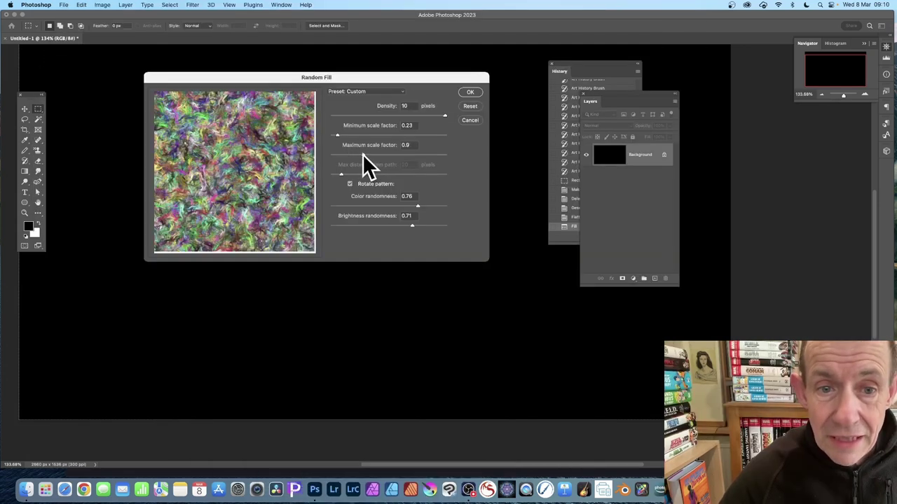
{"action": "left_click_drag", "start_coordinate": [362, 153], "coordinate": [357, 154]}
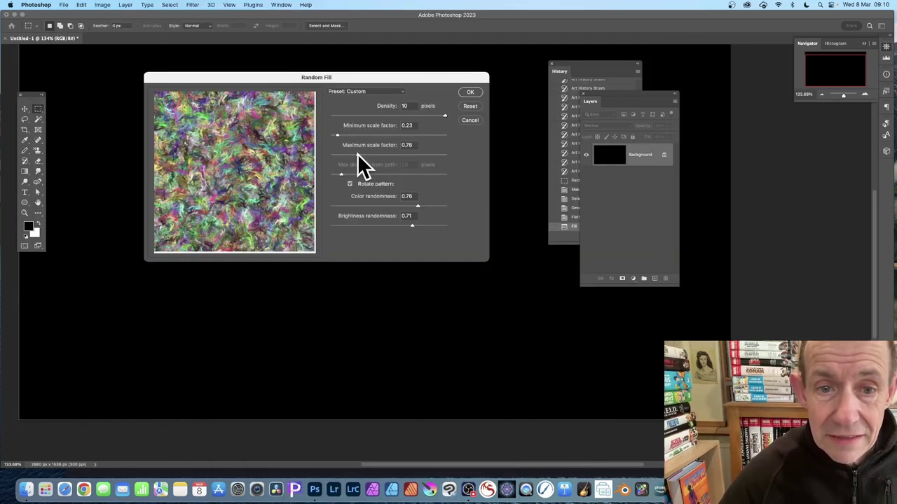
{"action": "left_click_drag", "start_coordinate": [470, 185], "coordinate": [497, 232]}
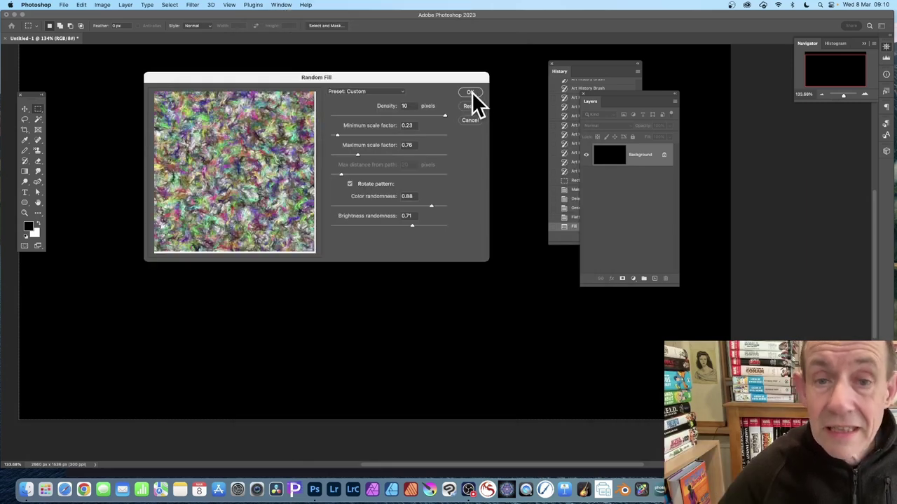
{"action": "left_click", "coordinate": [471, 92]}
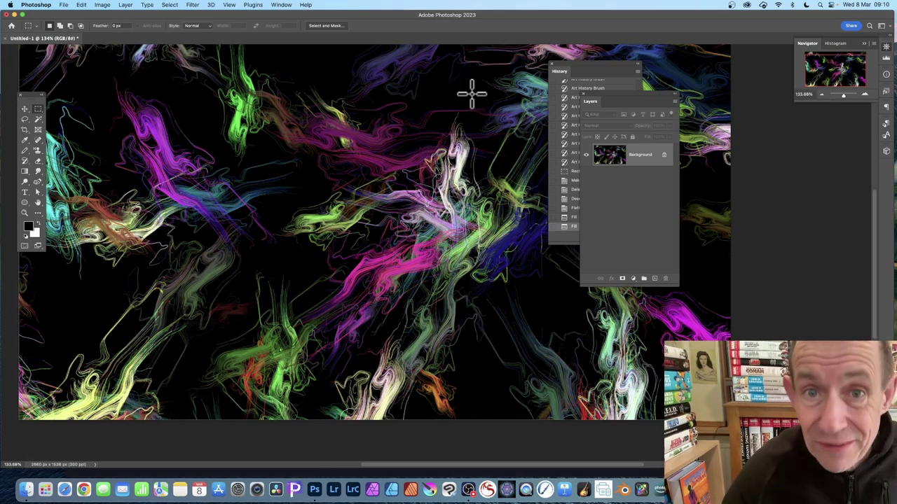
Step: Repeat the Random Fill pattern fill to pack the canvas densely with strokes
{"action": "left_click", "coordinate": [82, 5]}
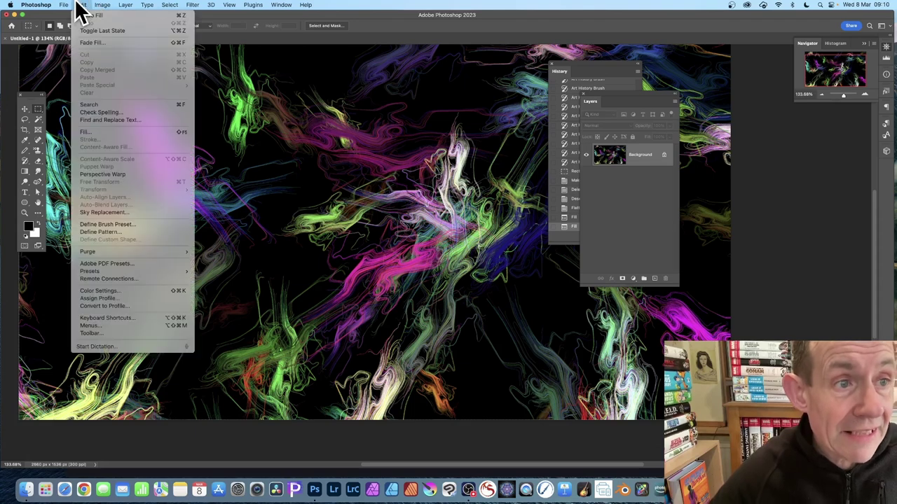
{"action": "left_click", "coordinate": [85, 132]}
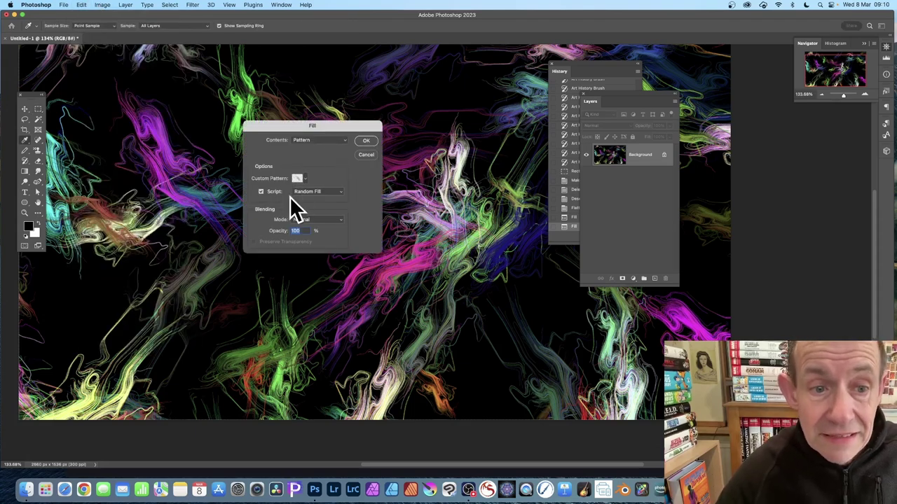
{"action": "left_click", "coordinate": [365, 142]}
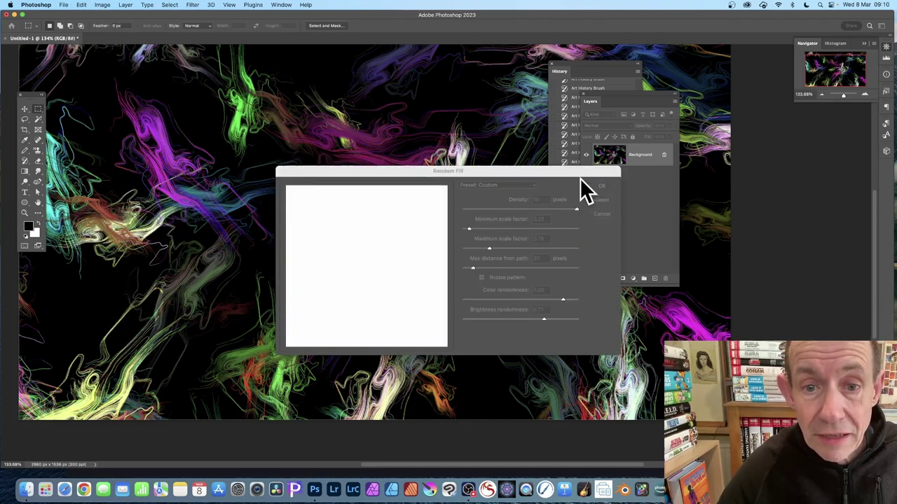
{"action": "left_click", "coordinate": [604, 186]}
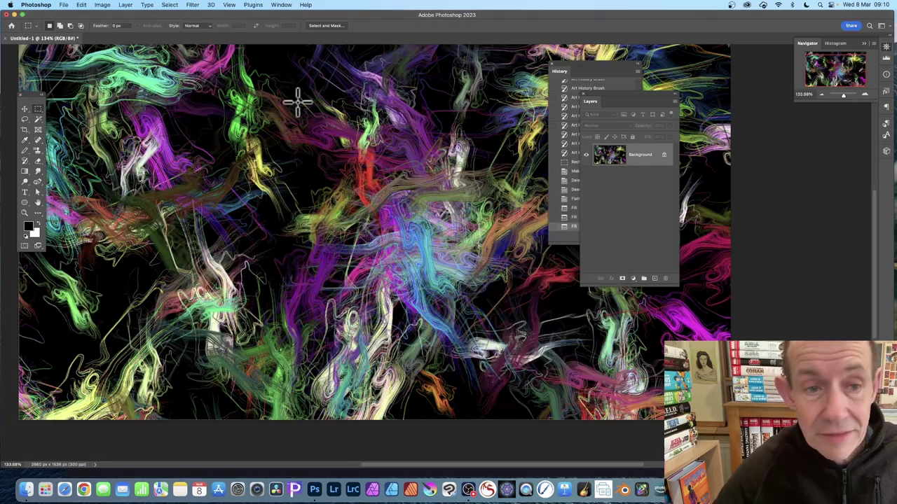
{"action": "left_click", "coordinate": [81, 5]}
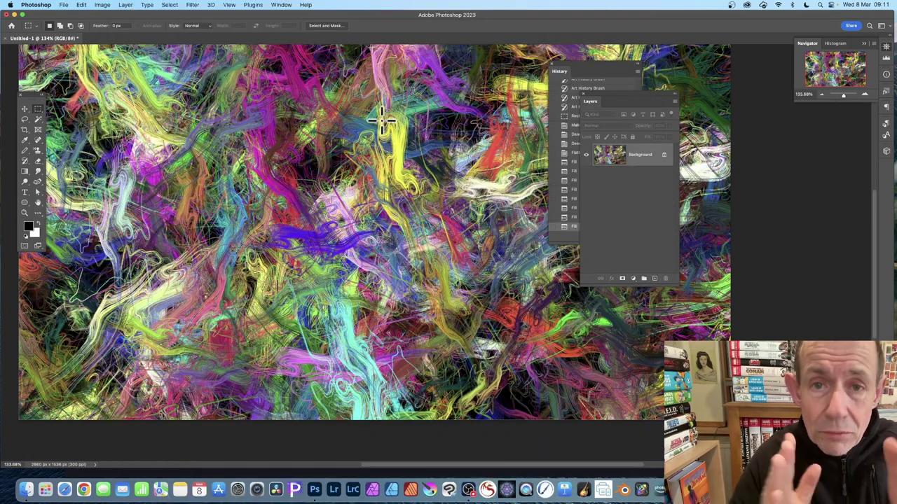
Step: Apply Oil Paint: Stylization 9.8, Cleanliness 9.8, Scale 6.0, Bristle Detail 10, Lighting off
{"action": "left_click", "coordinate": [191, 7]}
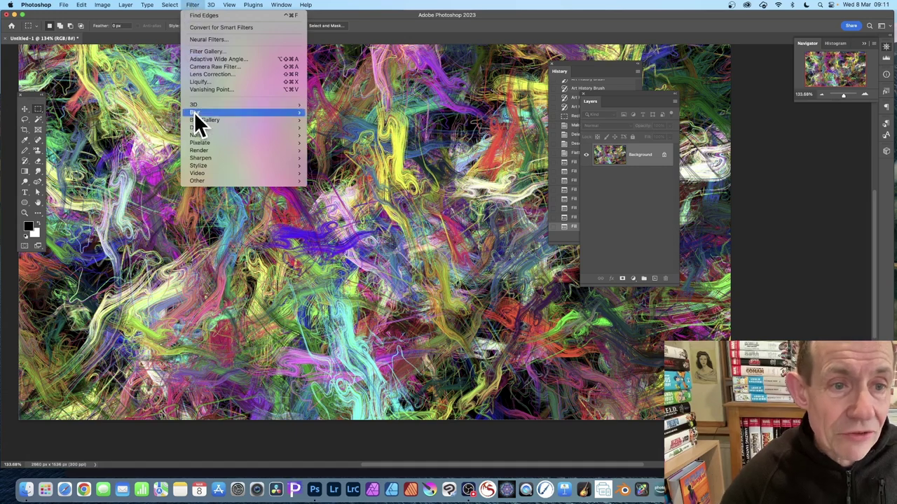
{"action": "mouse_move", "coordinate": [207, 167]}
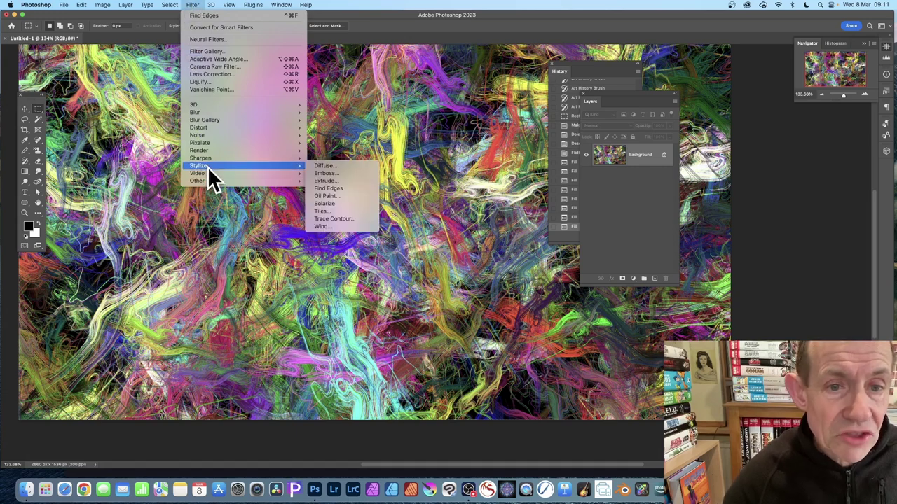
{"action": "left_click", "coordinate": [340, 196]}
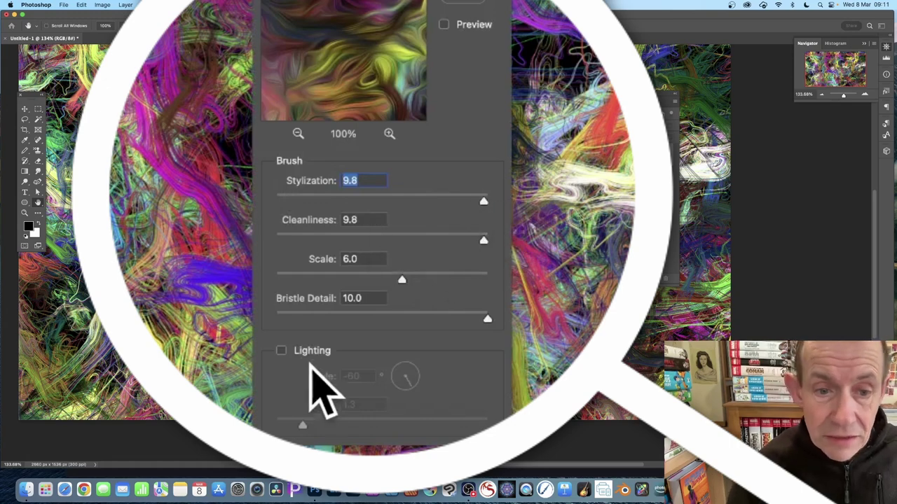
{"action": "left_click", "coordinate": [466, 3]}
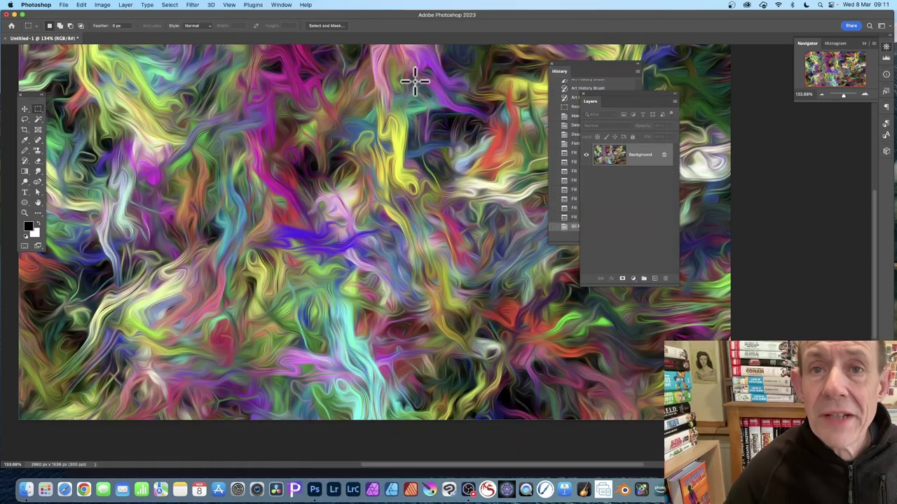
Step: Apply Levels with white input 181 and midtone gamma 0.86
{"action": "left_click", "coordinate": [101, 6]}
{"action": "mouse_move", "coordinate": [105, 26]}
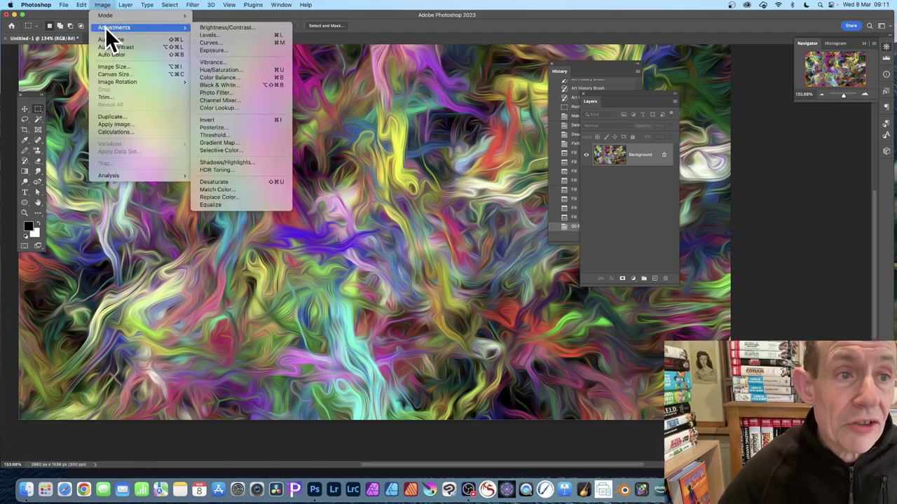
{"action": "left_click", "coordinate": [212, 35]}
{"action": "left_click_drag", "start_coordinate": [491, 200], "coordinate": [460, 201]}
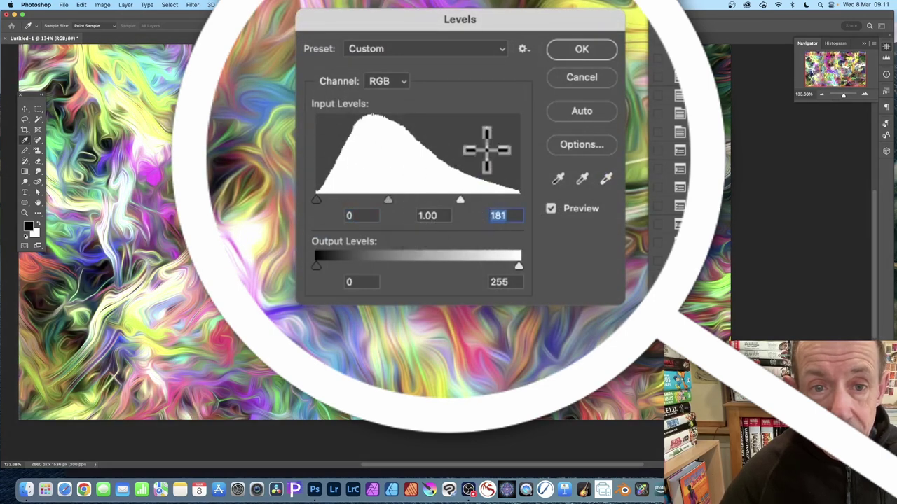
{"action": "left_click_drag", "start_coordinate": [388, 199], "coordinate": [395, 199]}
{"action": "left_click", "coordinate": [580, 50]}
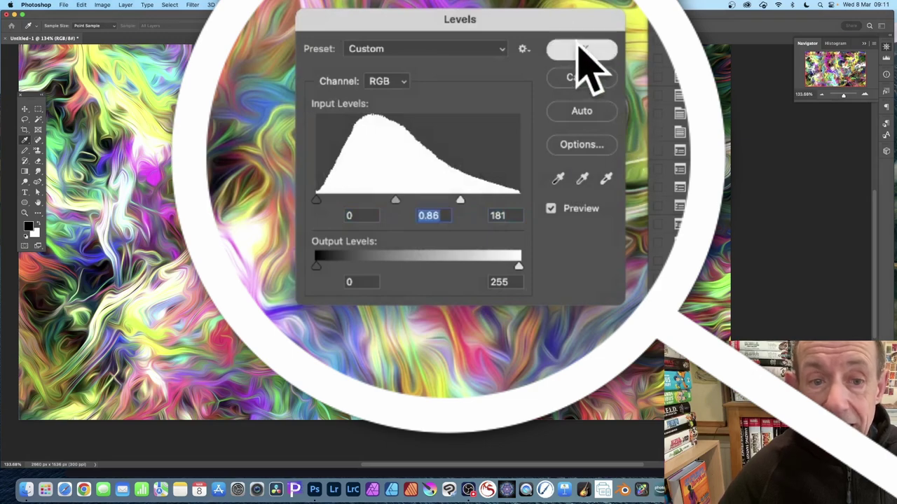